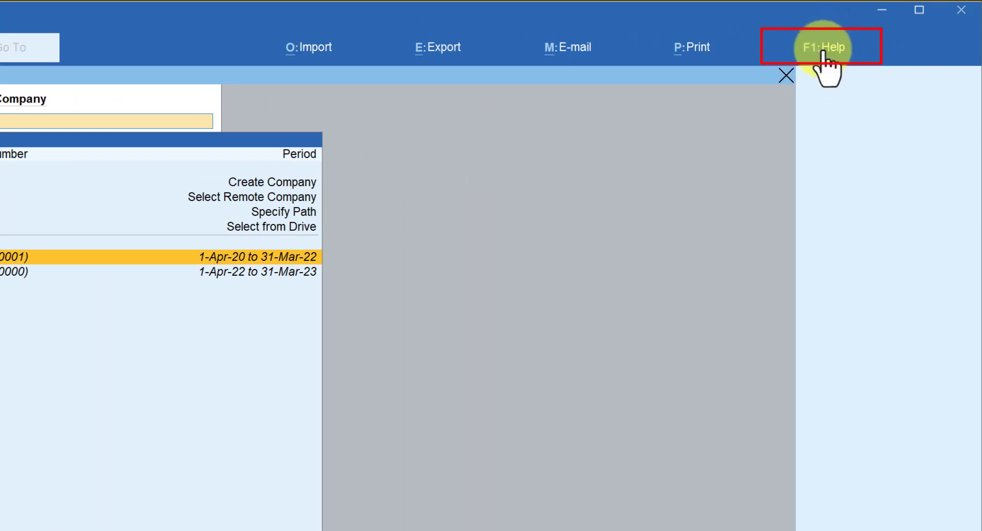
- Open the Startup configuration list through F1: Help > Settings
left_click(824, 53)
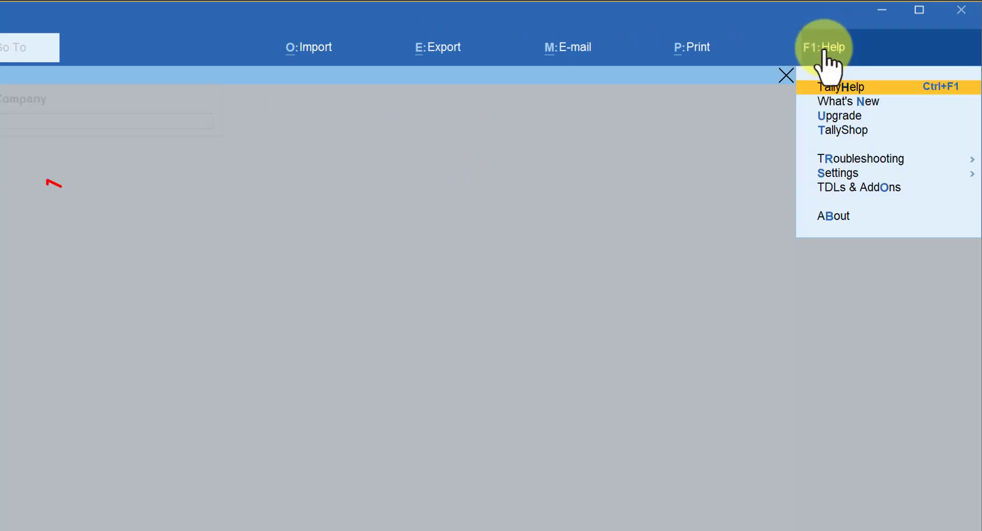
left_click(836, 175)
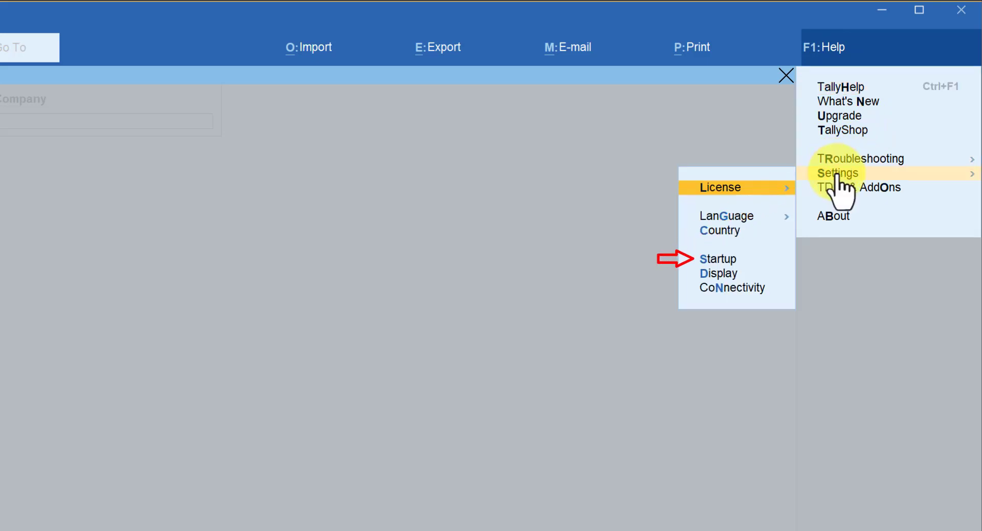
key("Down")
key("Down")
key("Down")
key("Down")
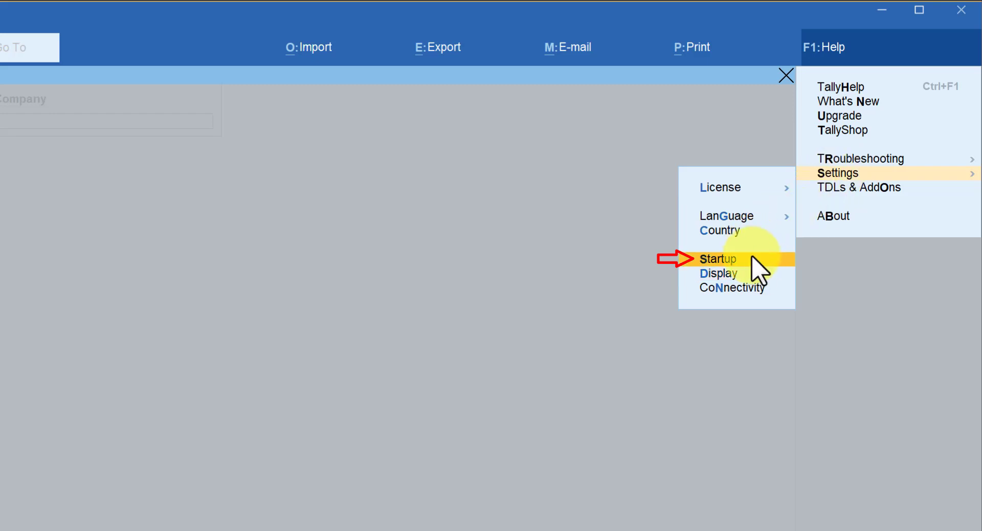
left_click(954, 259)
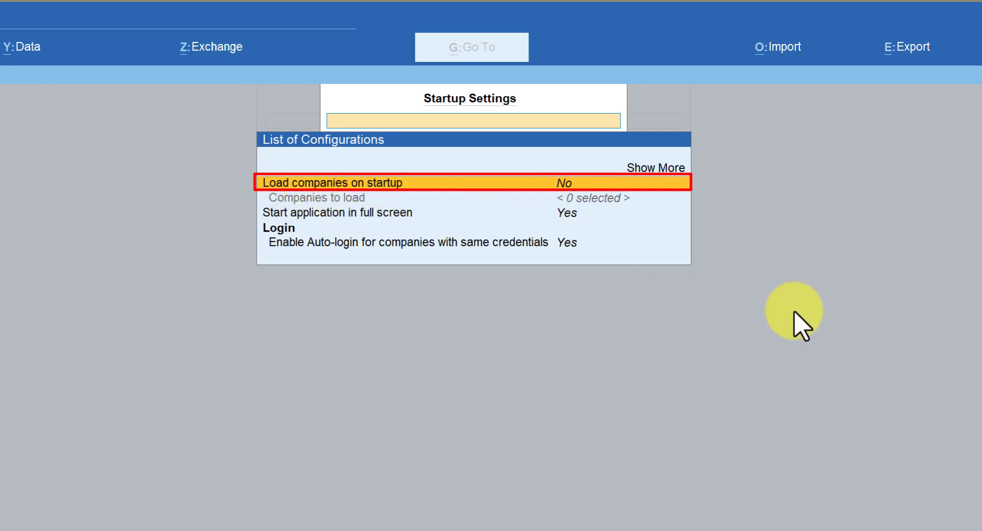
- Set Load companies on startup to Yes and open the Companies to load list
key("Return")
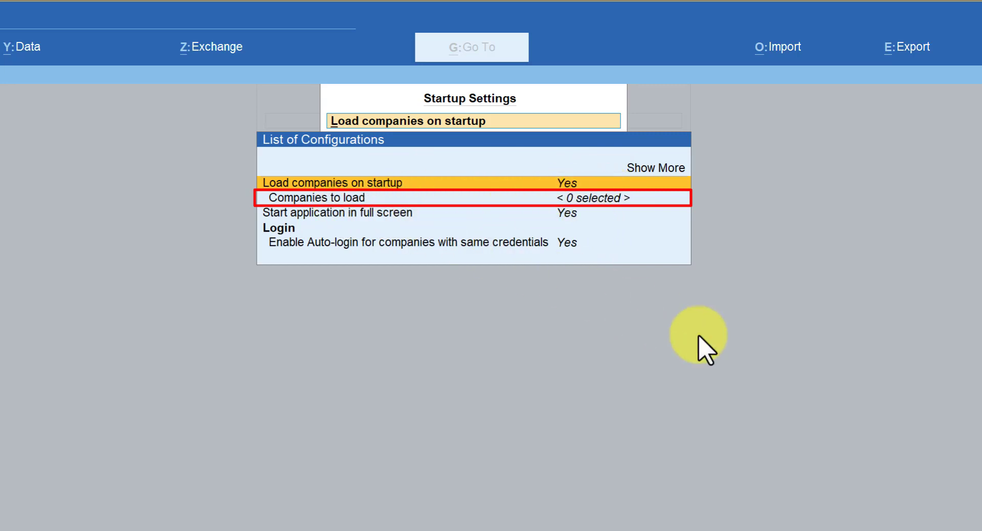
key("Down")
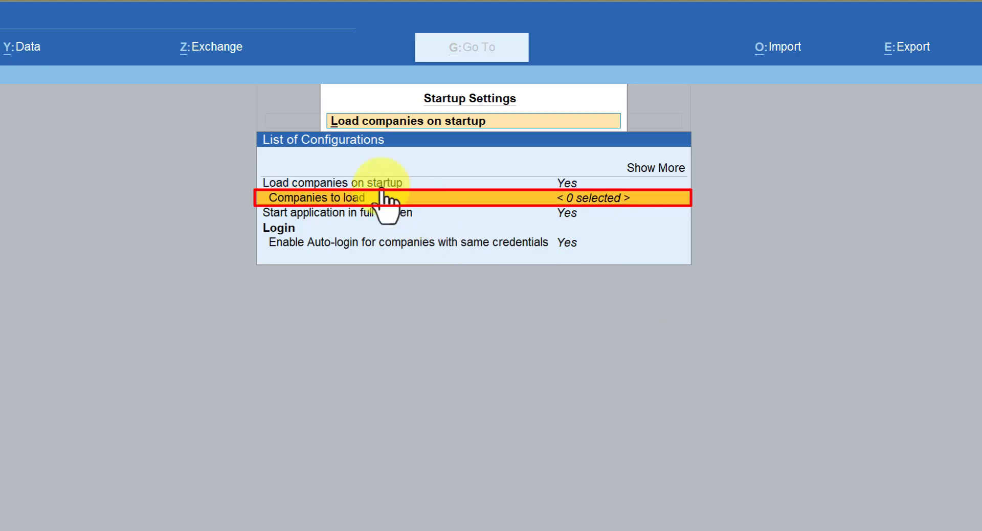
key("Return")
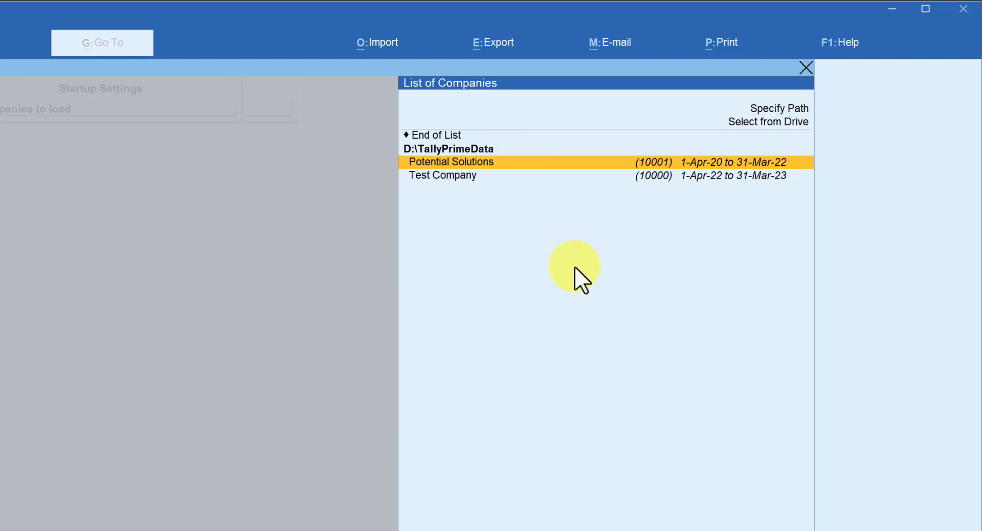
- Queue Potential Solutions, then Bhrama Enterprises from the D:\Induction folder, for startup loading
key("Return")
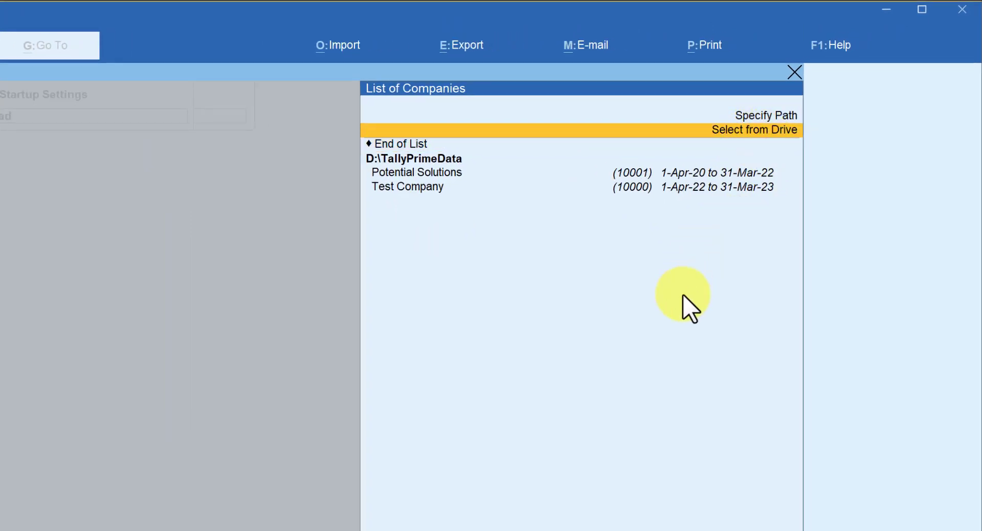
key("Return")
key("Down")
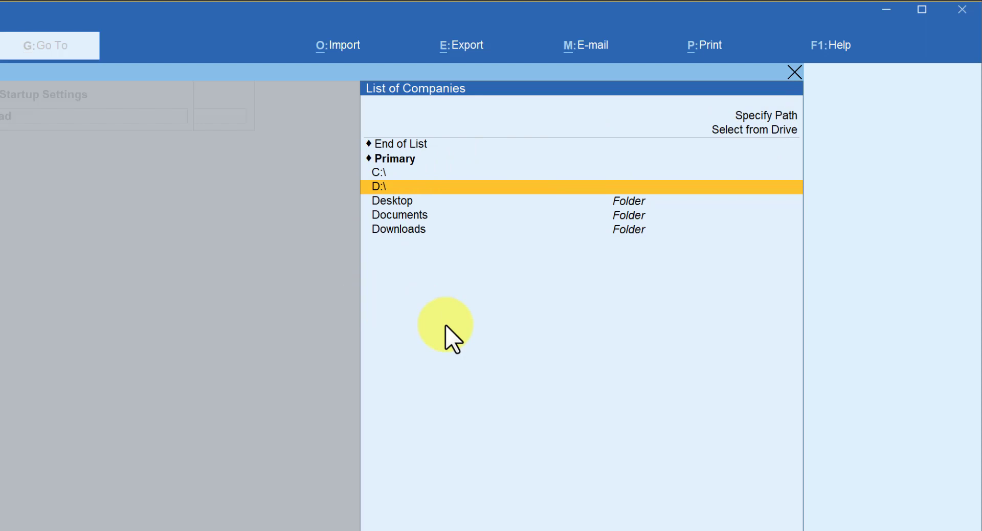
key("Return")
type("ind")
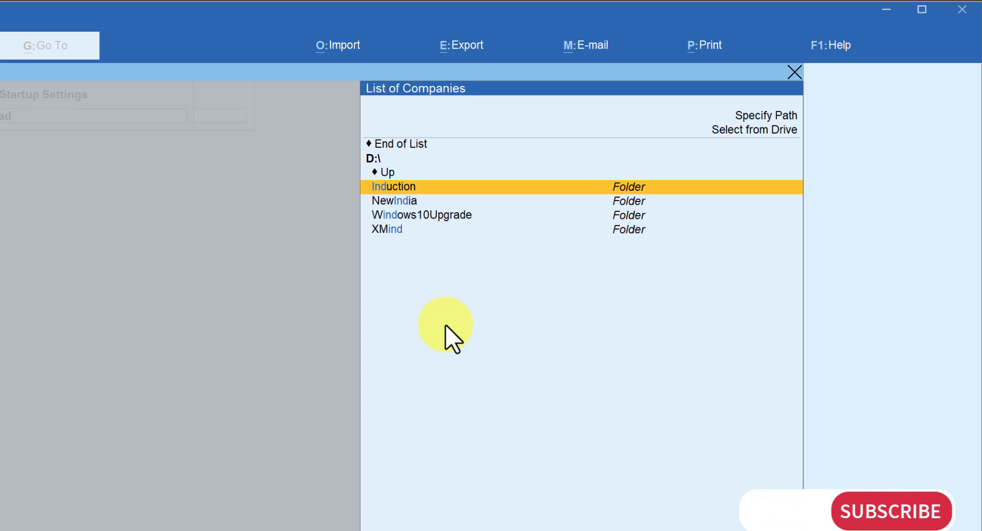
key("Return")
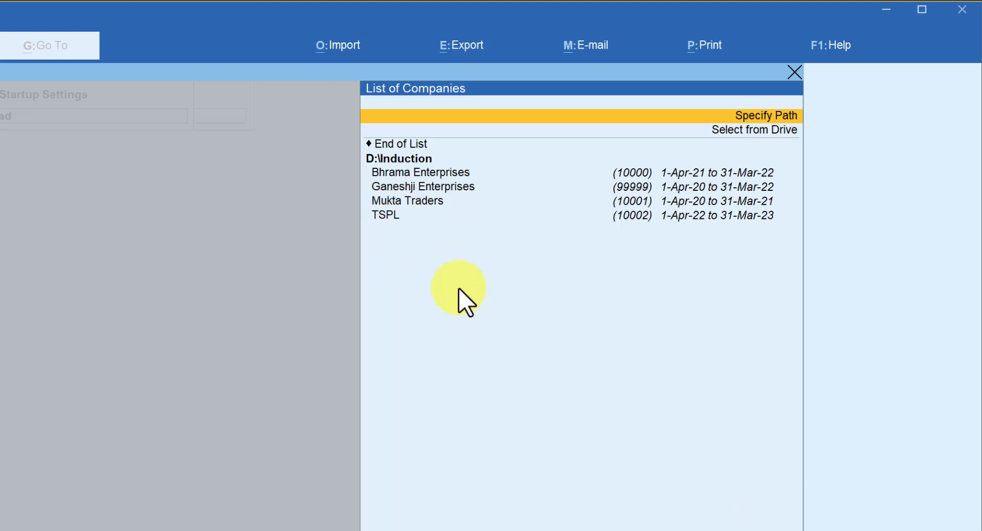
key("Down")
key("Down")
key("Down")
key("Down")
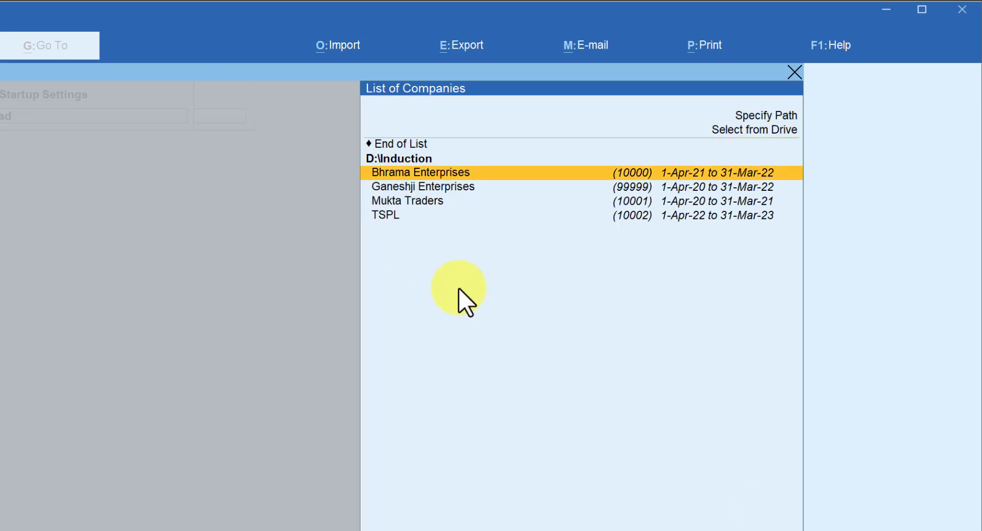
key("Return")
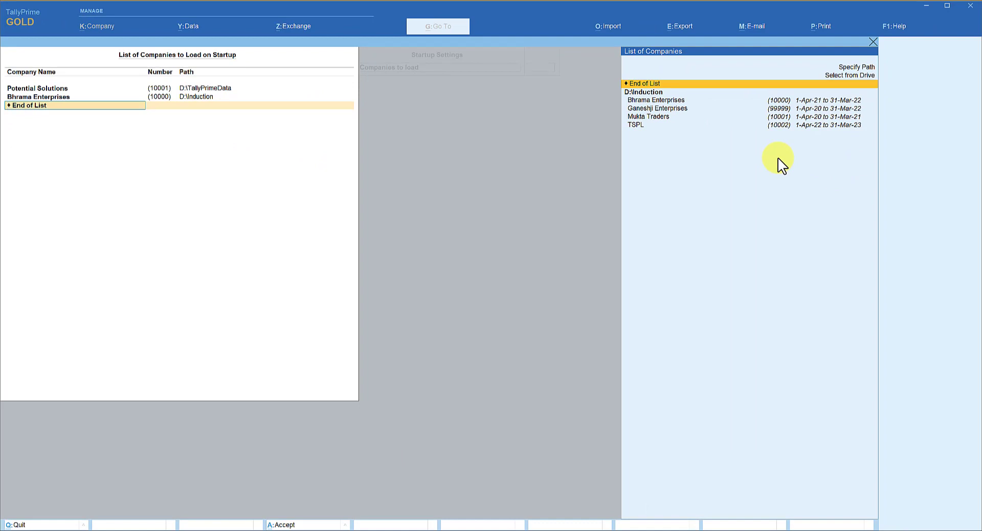
- Pick Hassan Departmental Stores from the D:\TallyData folder via Select from Drive
key("Up")
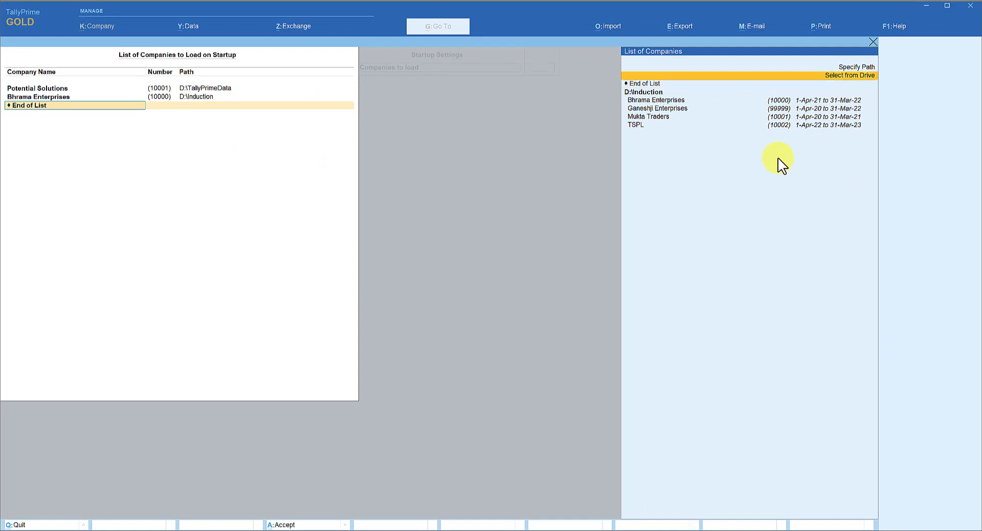
key("Return")
key("Down")
key("Return")
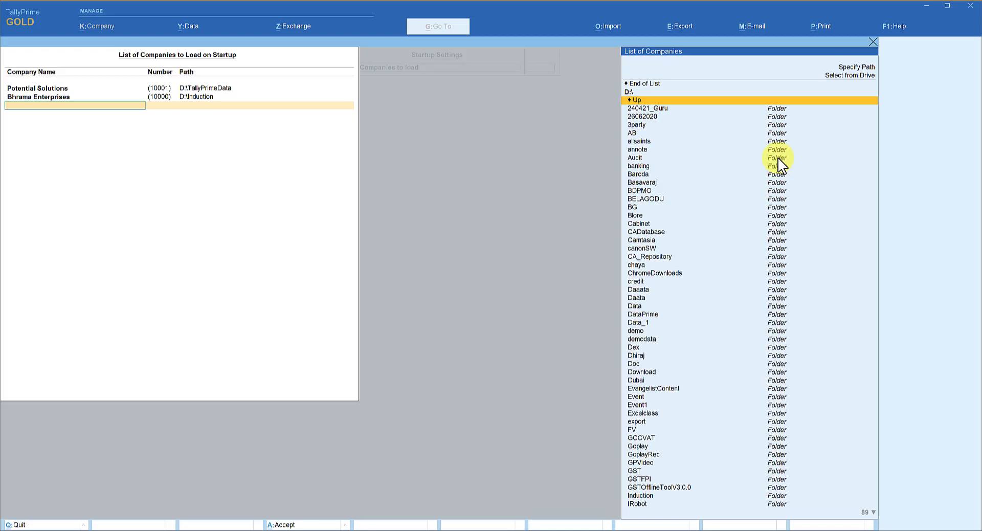
type("TallyData")
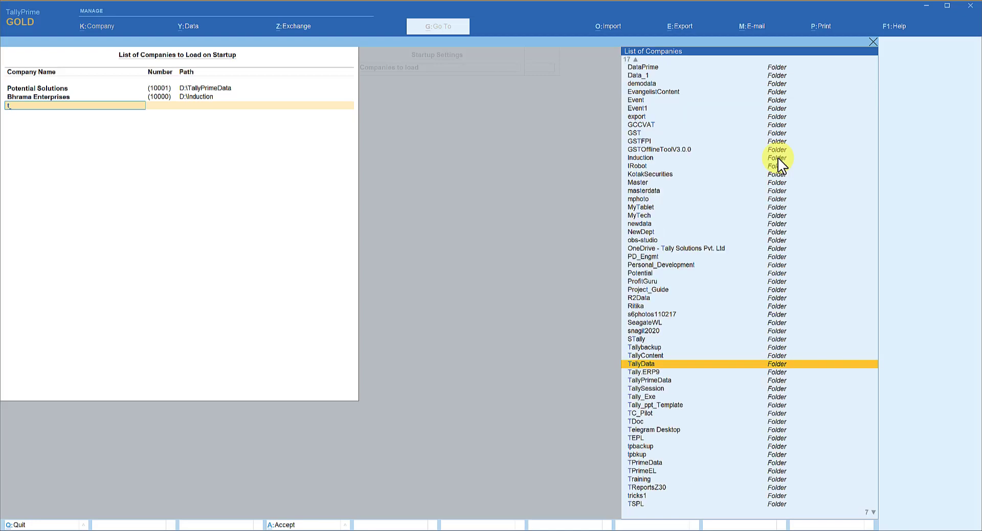
key("Return")
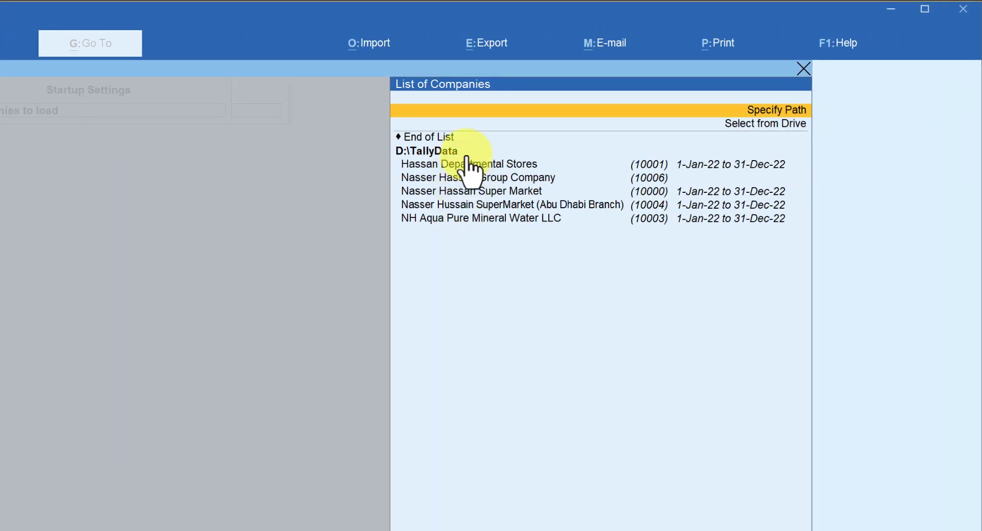
key("Down")
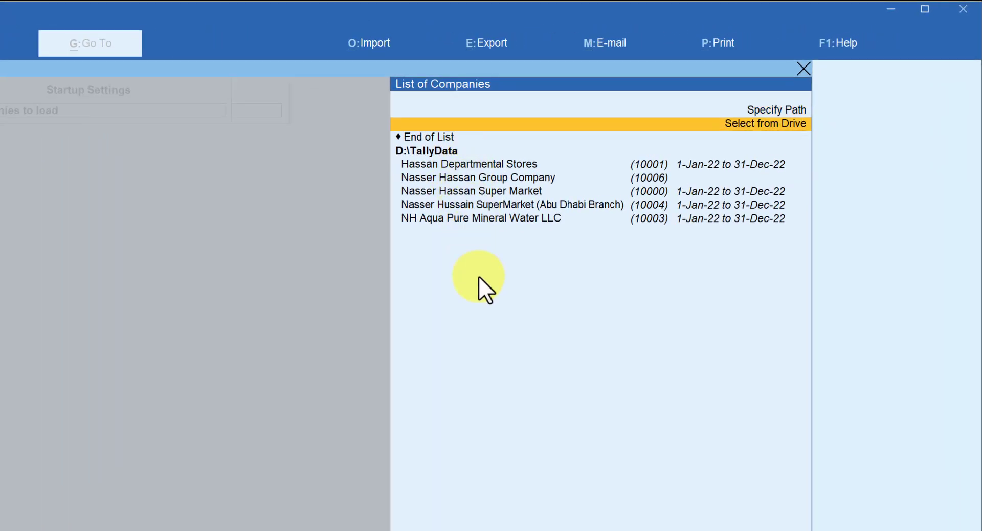
key("Down")
key("Down")
key("Return")
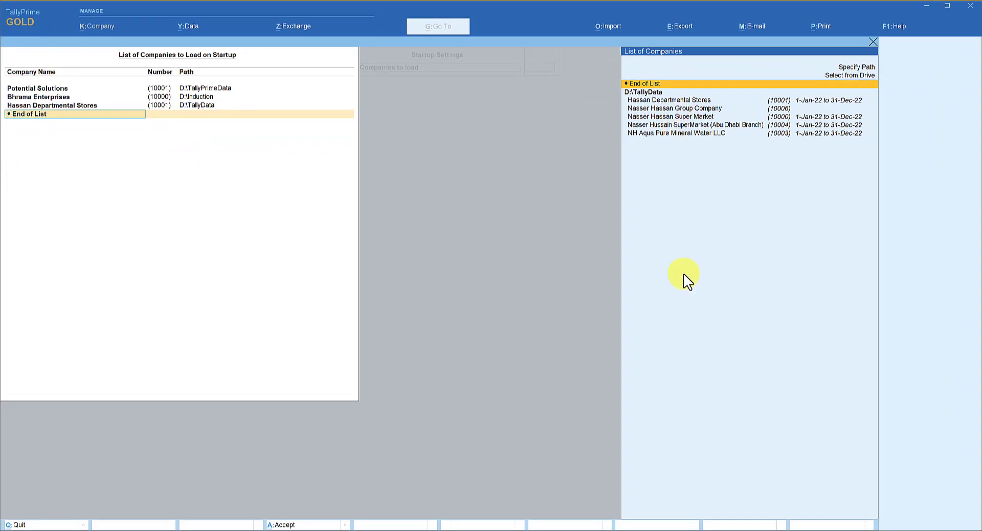
- Accept the 3 selected companies, leave Startup Settings and confirm quitting TallyPrime
key("Return")
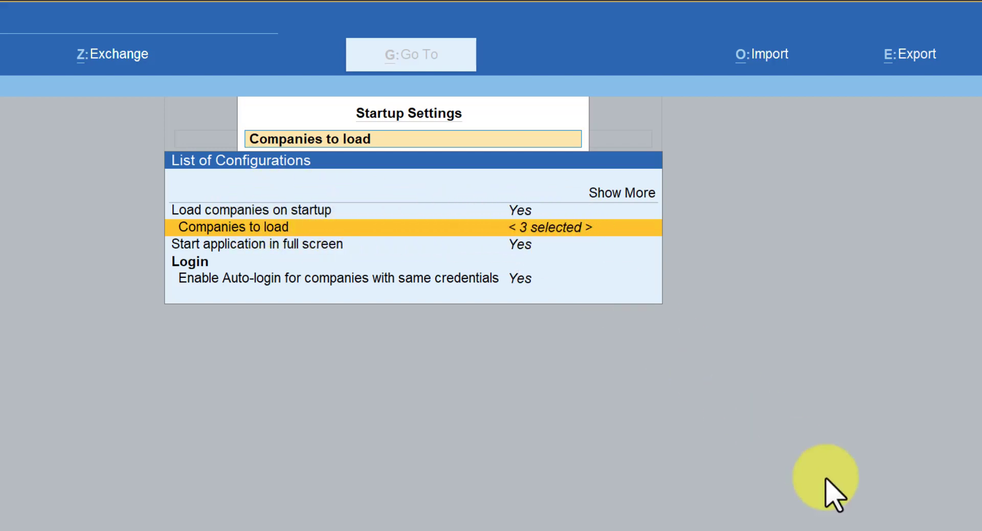
key("Return")
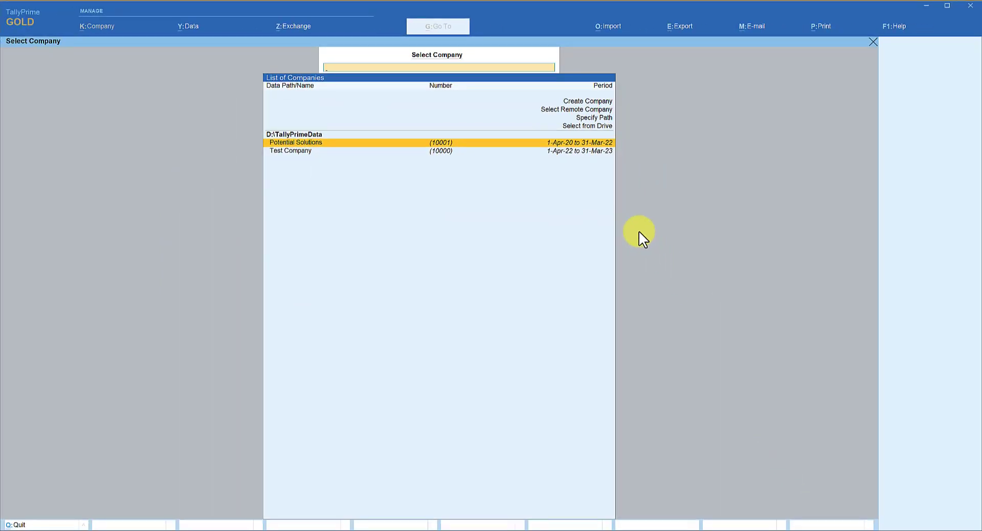
key("Escape")
key("y")
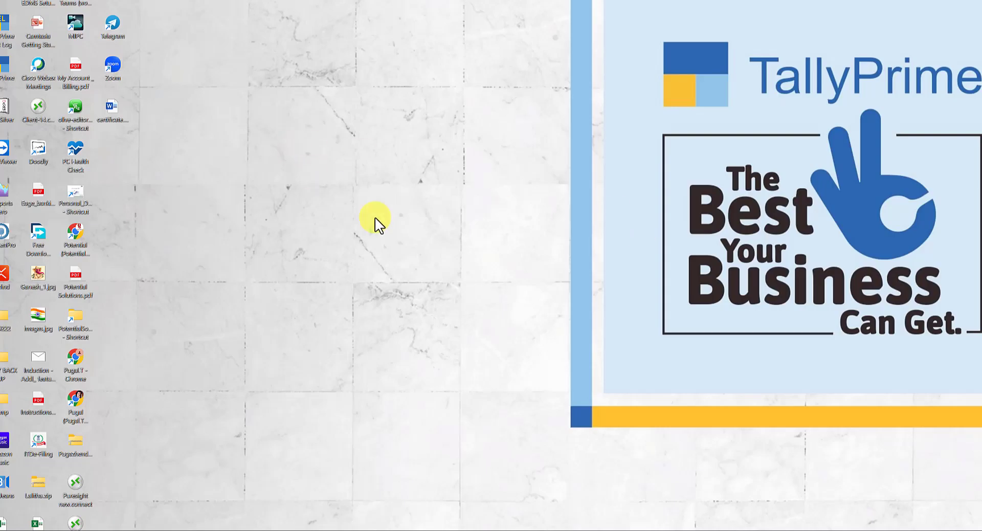
- Relaunch TallyPrime from the desktop shortcut so the three companies load automatically
left_click(547, 529)
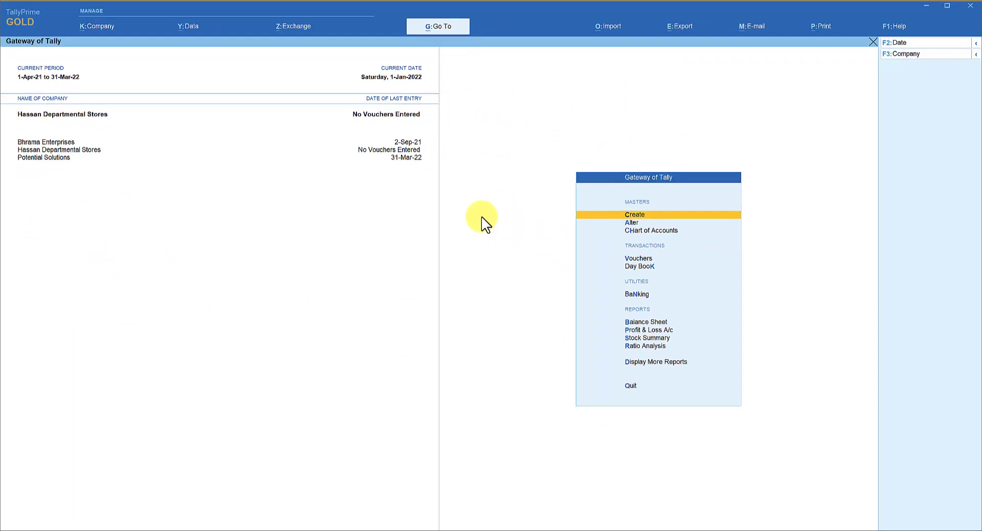
- Set Load companies on startup back to No and exit TallyPrime with Alt+F4
left_click(904, 27)
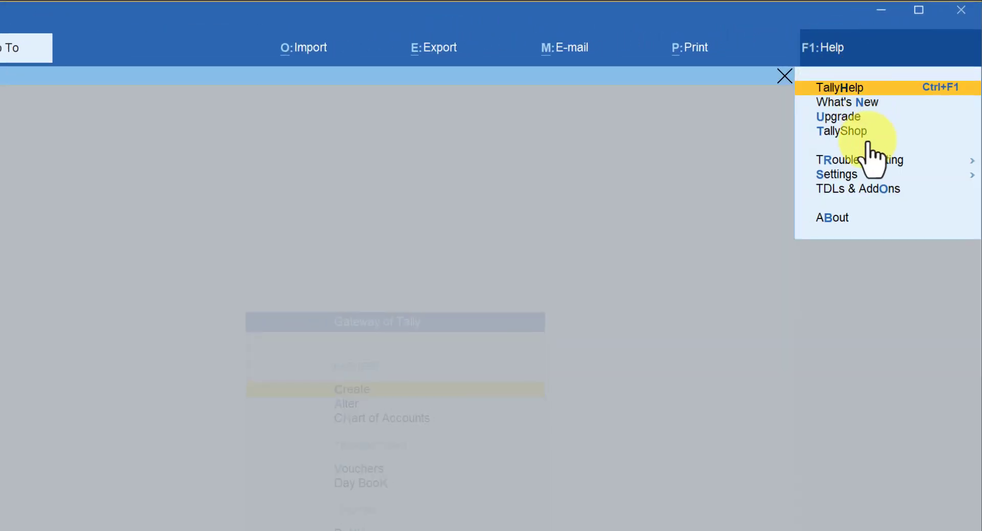
left_click(845, 175)
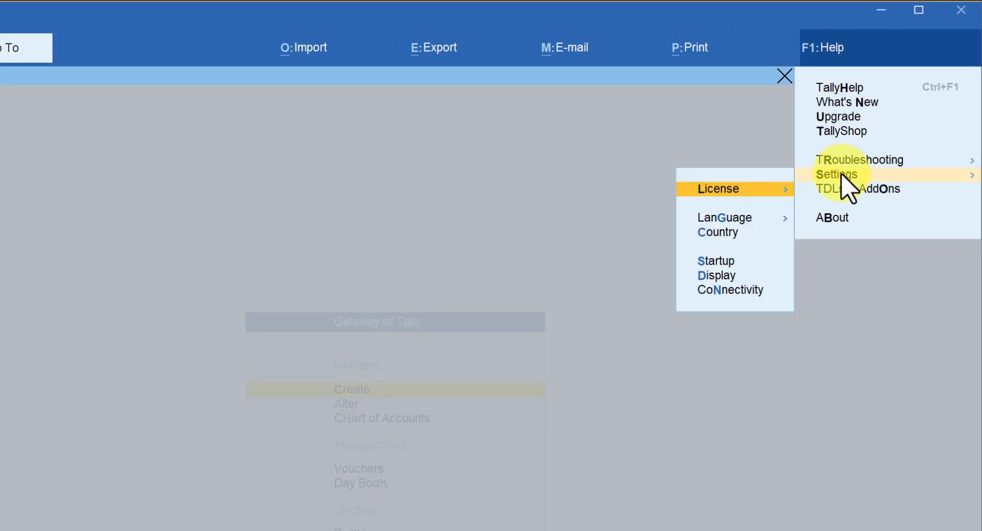
key("Down")
key("Down")
key("Down")
key("Down")
key("Up")
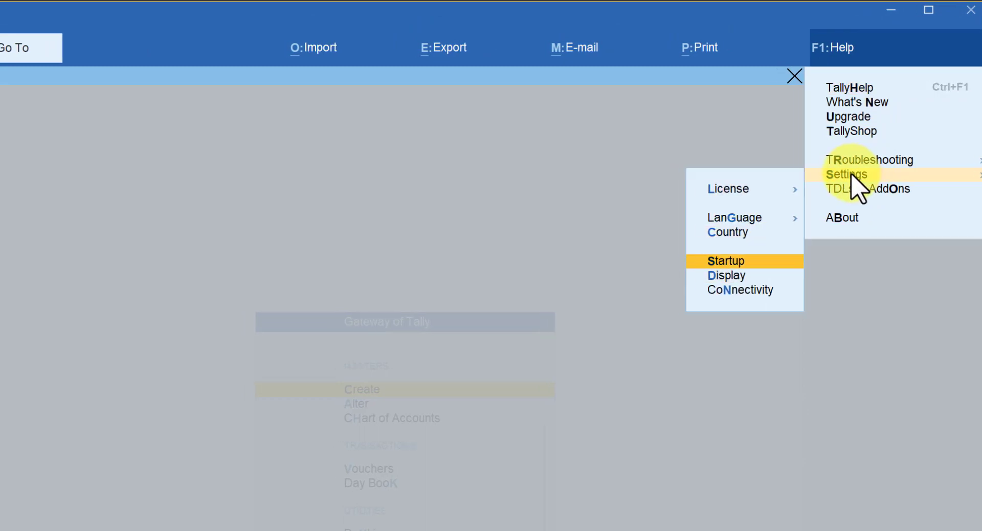
key("Return")
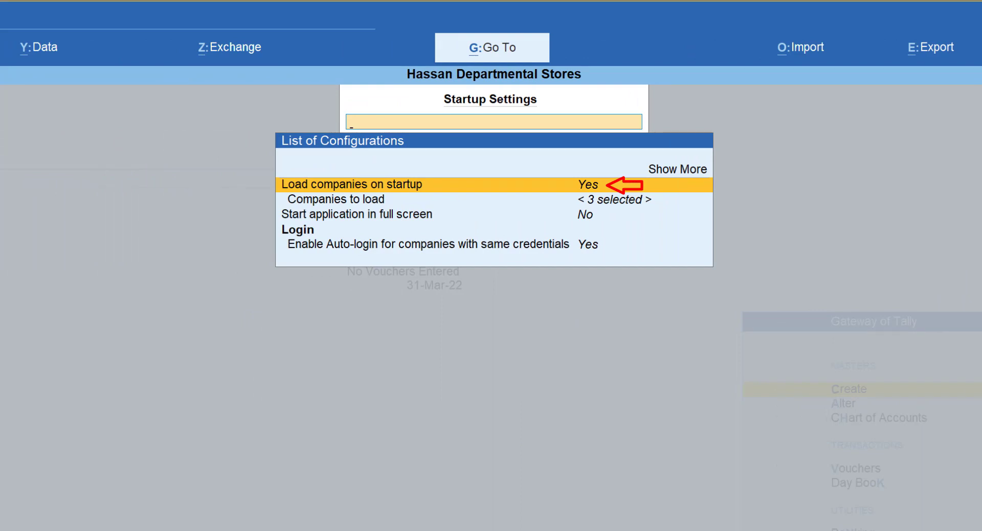
key("Return")
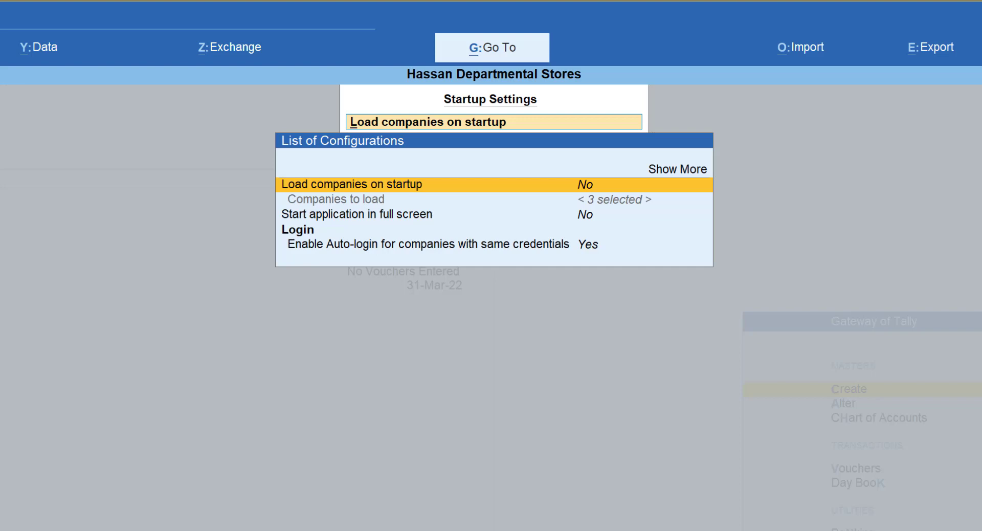
key("Escape")
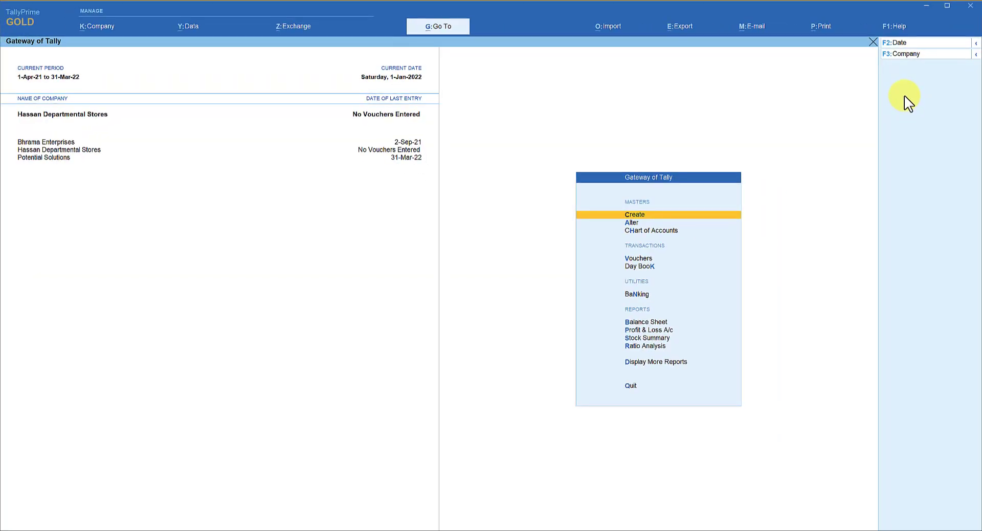
key("alt+F4")
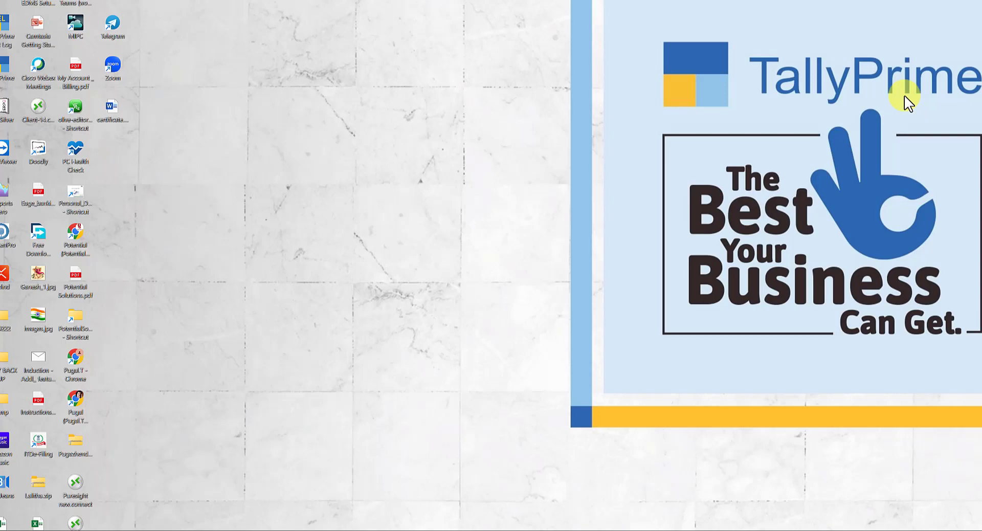